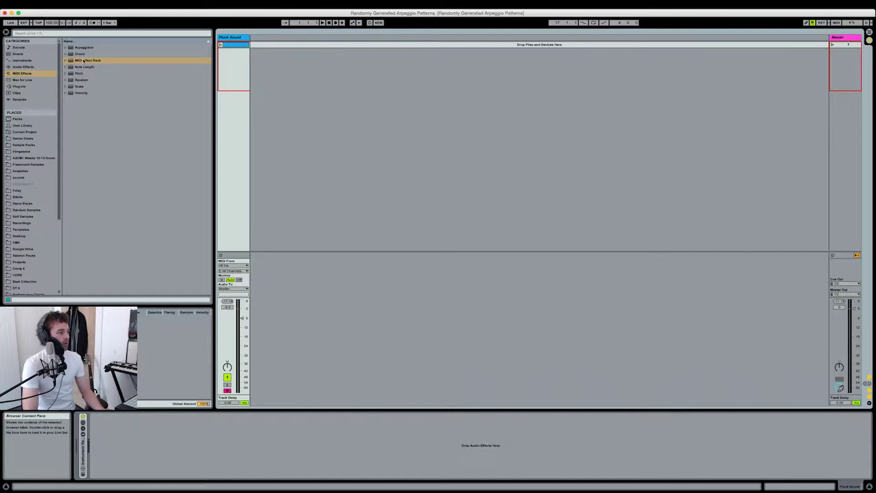
- Add an Arpeggiator to the Pluck Sound track and set its Style to Random Other
{"action": "left_click_drag", "start_coordinate": [83, 48], "coordinate": [78, 453]}
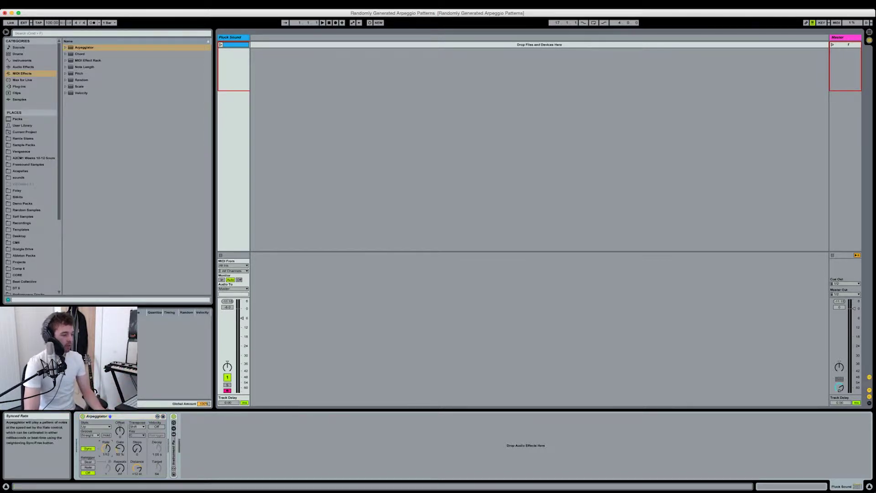
{"action": "left_click", "coordinate": [104, 428]}
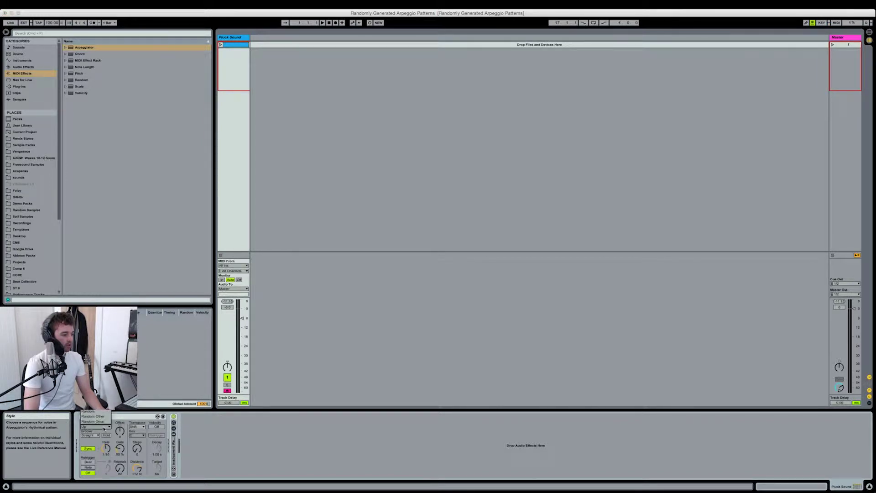
{"action": "left_click", "coordinate": [99, 416]}
{"action": "left_click", "coordinate": [97, 427]}
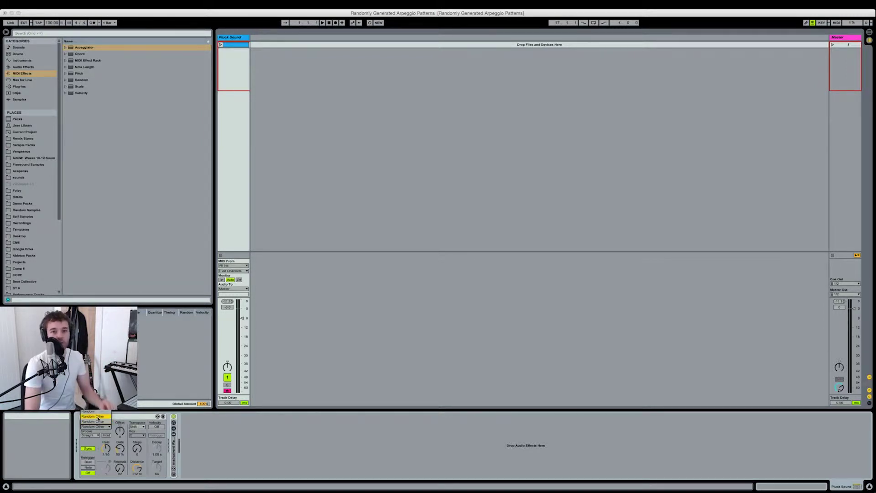
{"action": "left_click", "coordinate": [97, 417]}
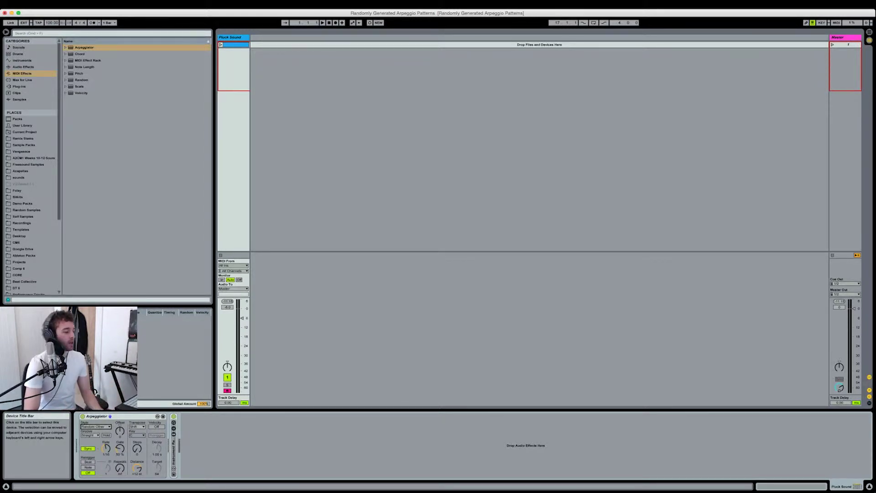
- Create and play a MIDI chord clip on Pluck Sound, then fold the Arpeggiator
{"action": "double_click", "coordinate": [237, 45]}
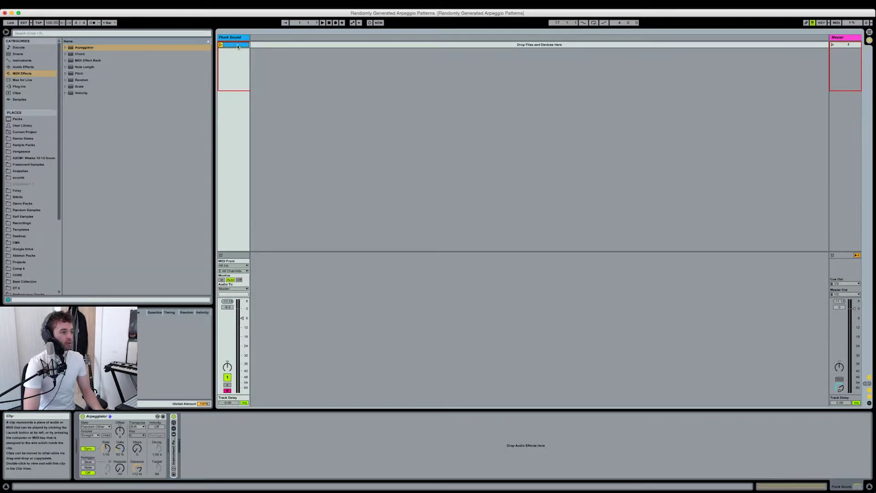
{"action": "left_click", "coordinate": [254, 403]}
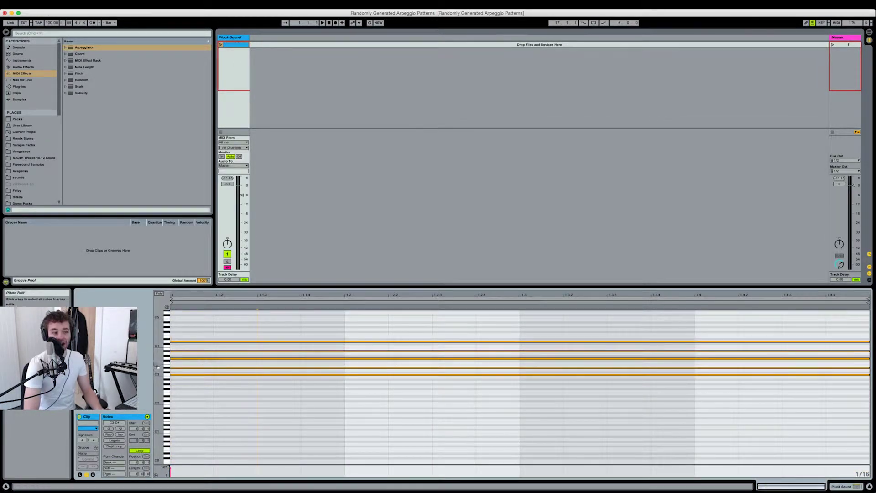
{"action": "left_click_drag", "start_coordinate": [158, 367], "coordinate": [170, 366]}
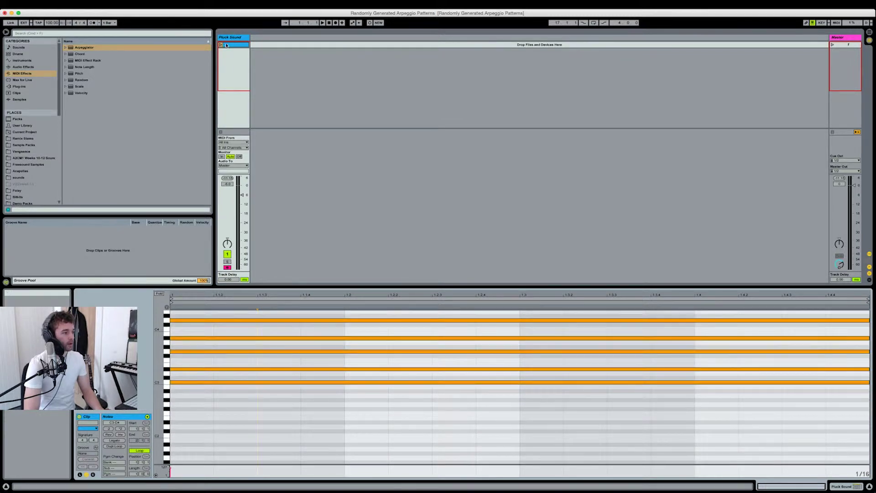
{"action": "left_click", "coordinate": [221, 46]}
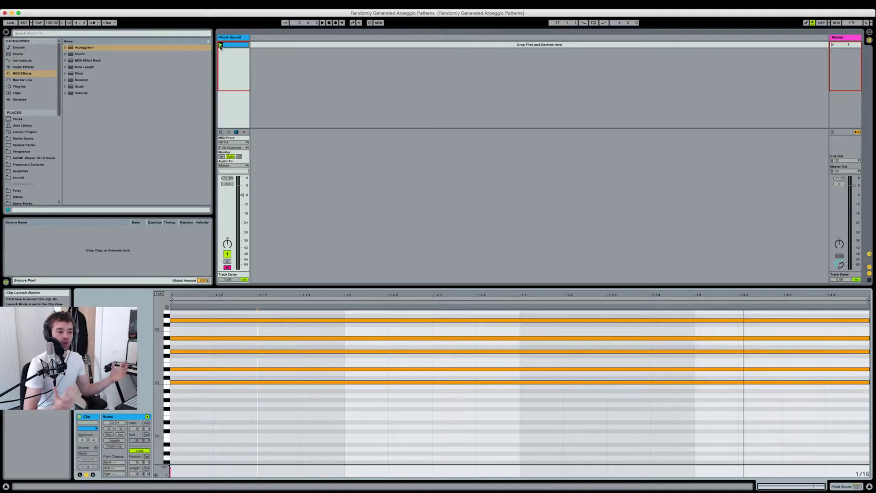
{"action": "double_click", "coordinate": [138, 48]}
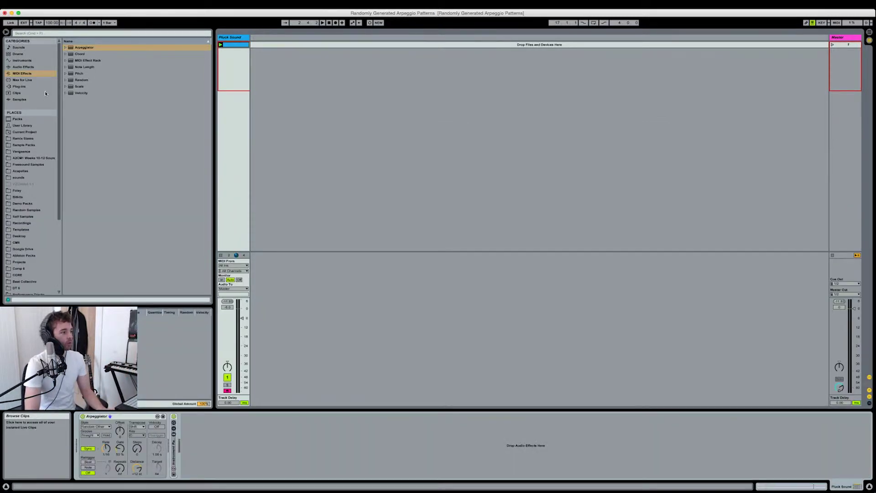
{"action": "double_click", "coordinate": [122, 417]}
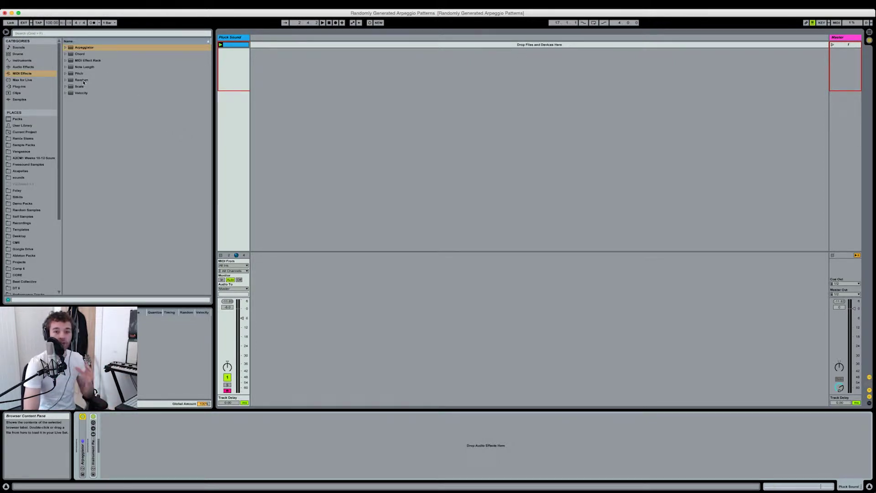
- Add a Velocity effect after the Arpeggiator with Out Low at 64 and Random at 64
{"action": "left_click", "coordinate": [90, 93]}
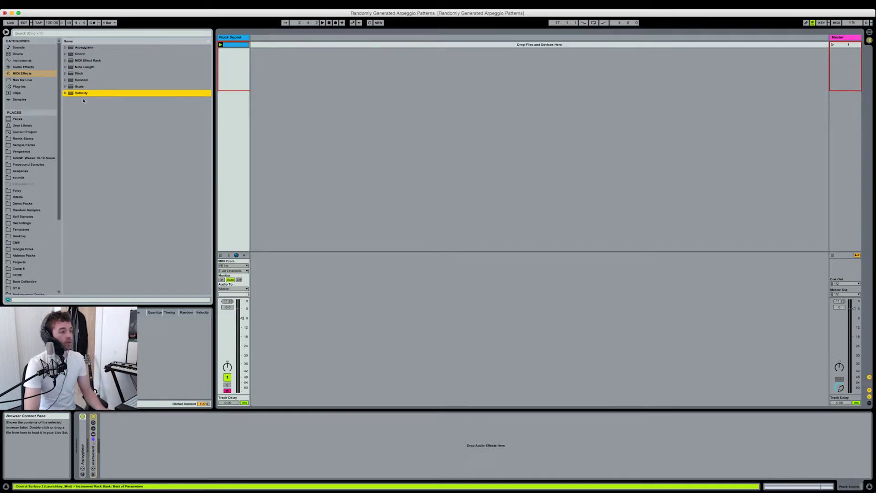
{"action": "left_click_drag", "start_coordinate": [84, 92], "coordinate": [93, 446]}
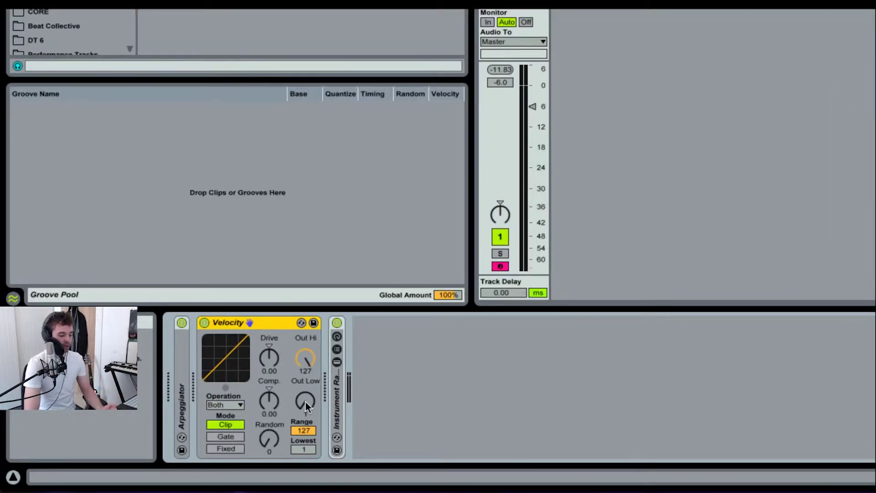
{"action": "left_click_drag", "start_coordinate": [305, 402], "coordinate": [303, 379]}
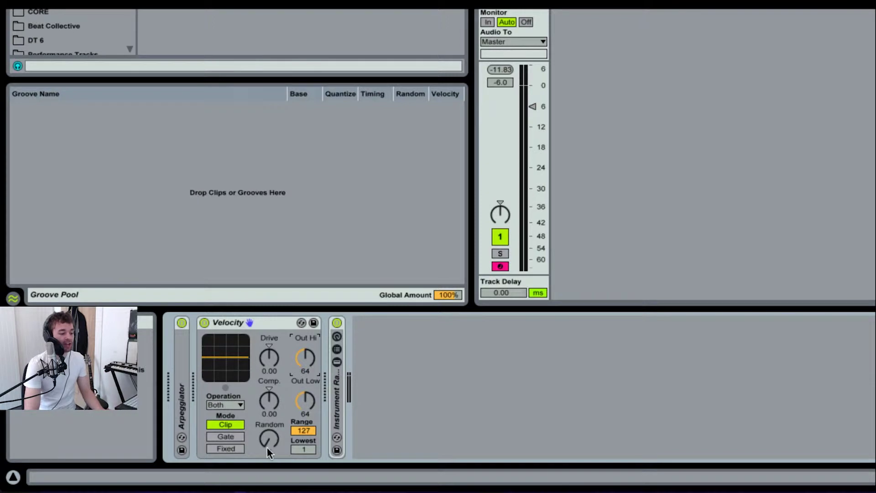
{"action": "left_click_drag", "start_coordinate": [269, 440], "coordinate": [269, 415]}
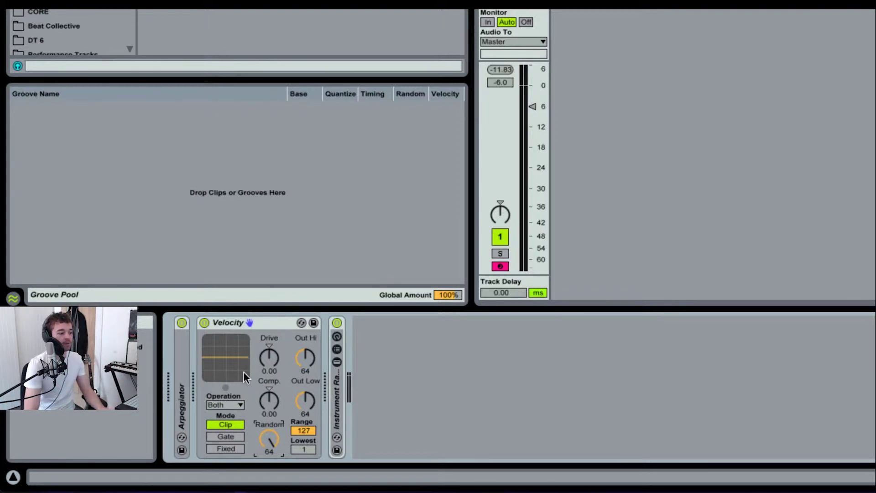
- Play the track, check the Arpeggiator's Gate setting, fold it again, and select Velocity
{"action": "key", "text": "space"}
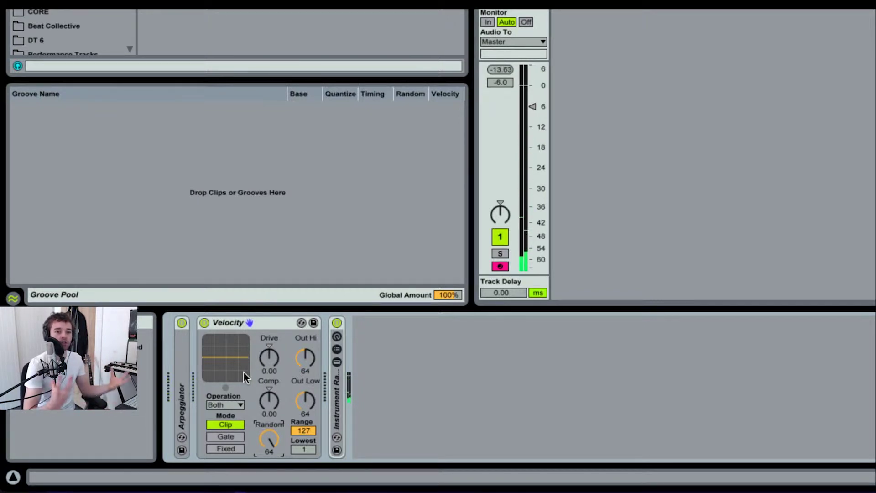
{"action": "double_click", "coordinate": [182, 385]}
{"action": "left_click", "coordinate": [254, 396]}
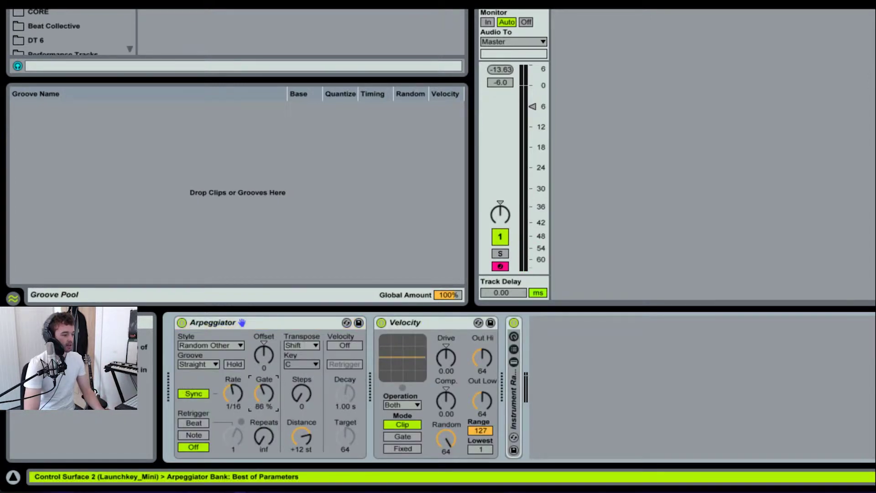
{"action": "double_click", "coordinate": [261, 322]}
{"action": "left_click", "coordinate": [237, 322]}
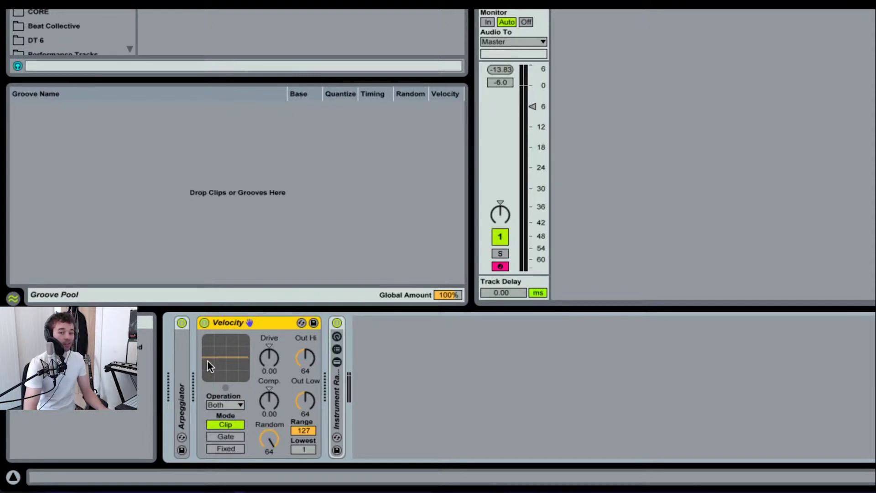
- Duplicate the Velocity effect and group both copies into a MIDI Effect Rack
{"action": "key", "text": "ctrl+d"}
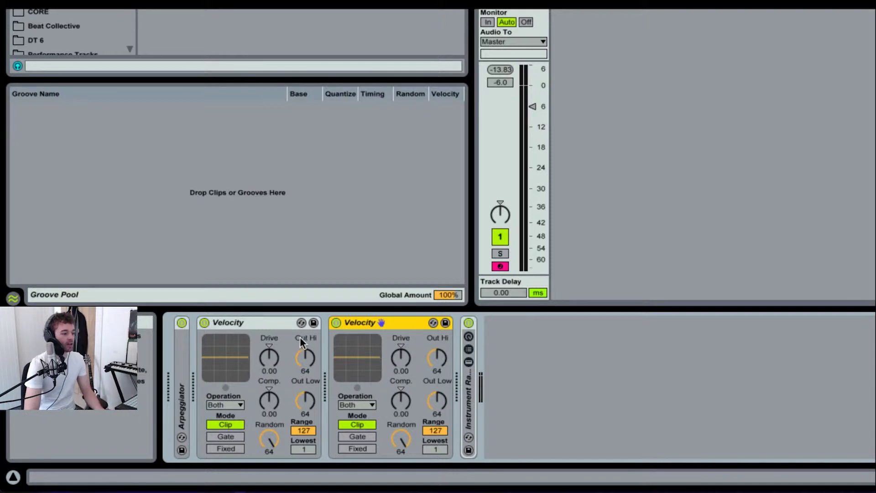
{"action": "left_click", "coordinate": [266, 322]}
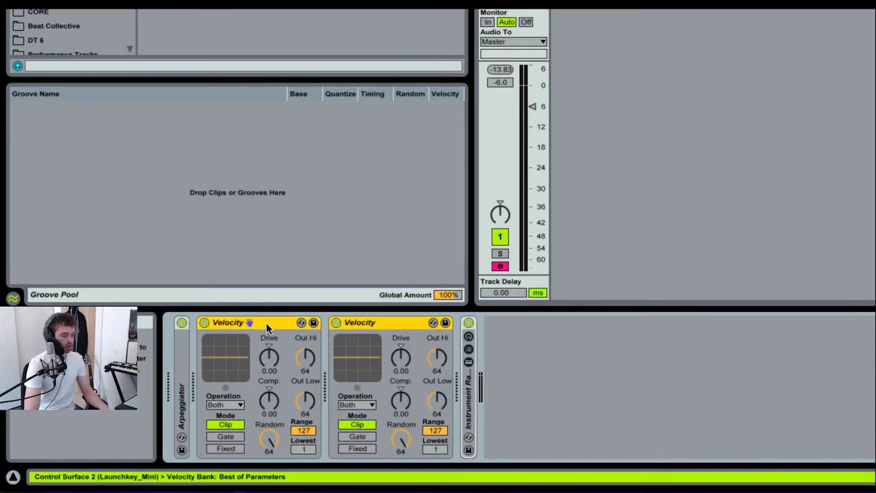
{"action": "key", "text": "ctrl+g"}
- Rename the rack to 'NOTE PASS', then undo the rename
{"action": "left_click", "coordinate": [205, 349]}
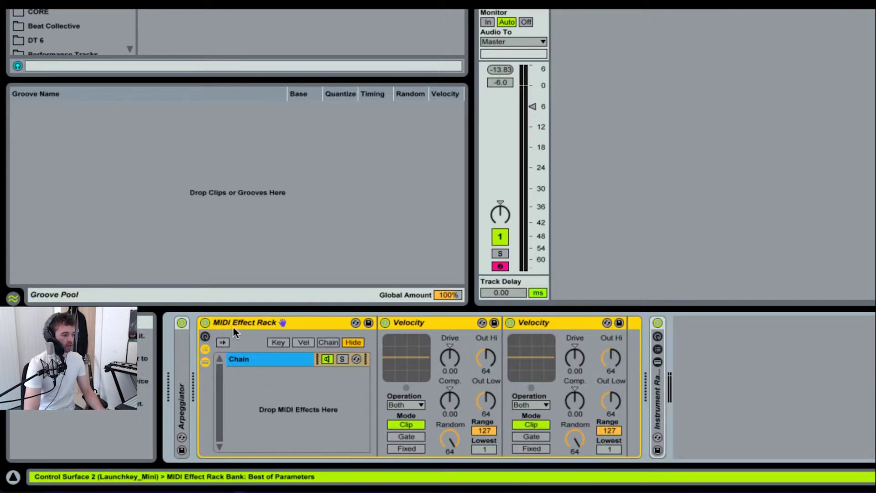
{"action": "key", "text": "ctrl+r"}
{"action": "type", "text": "N"}
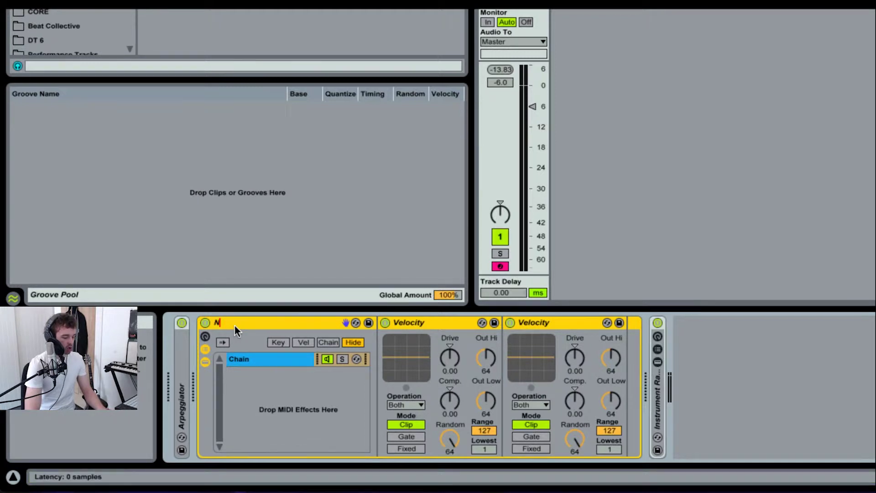
{"action": "type", "text": "OTE PASS"}
{"action": "key", "text": "Return"}
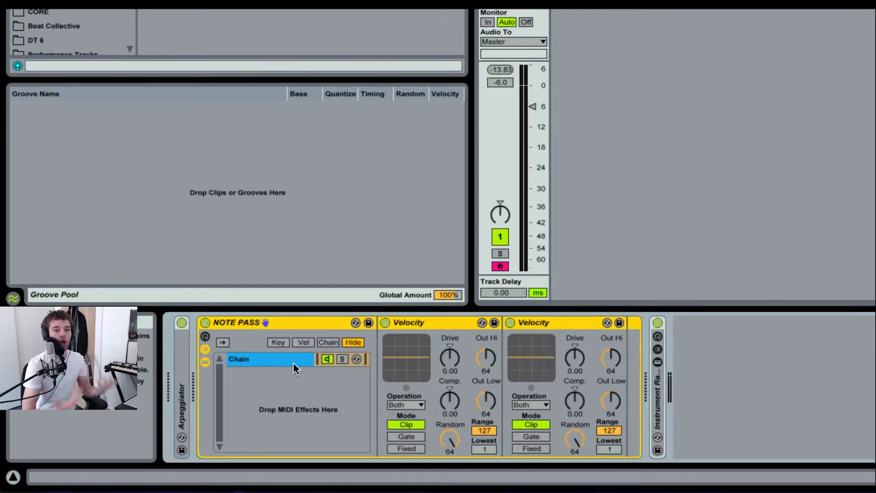
{"action": "key", "text": "ctrl+z"}
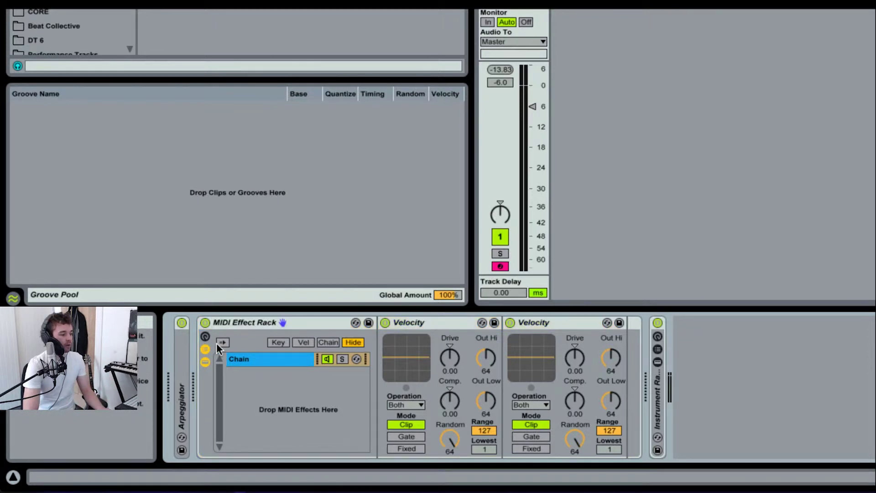
- Show the rack macros, set the second Velocity to Gate with Lowest 0, and map Range to Macro 1
{"action": "left_click", "coordinate": [205, 338]}
{"action": "left_click", "coordinate": [205, 348]}
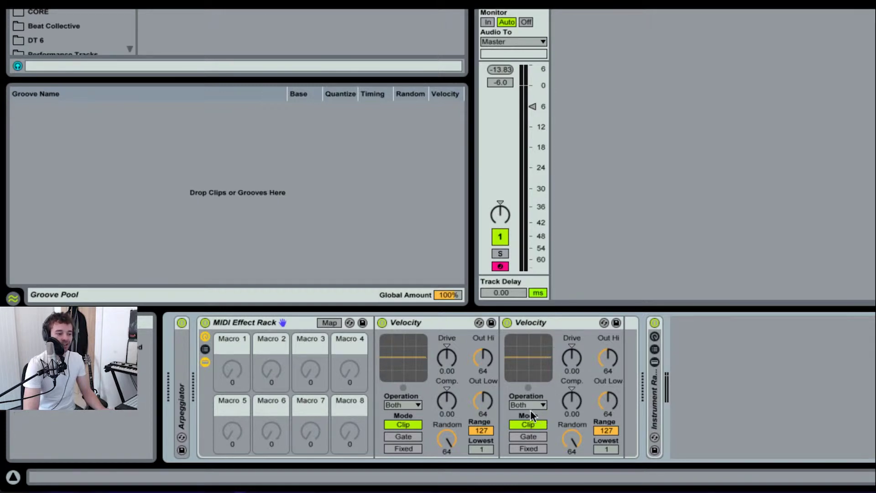
{"action": "left_click", "coordinate": [530, 436]}
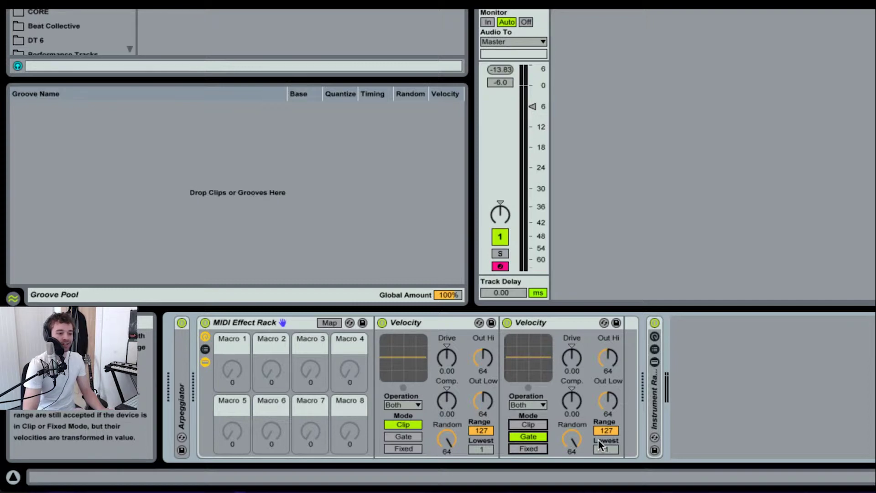
{"action": "left_click_drag", "start_coordinate": [607, 448], "coordinate": [607, 452]}
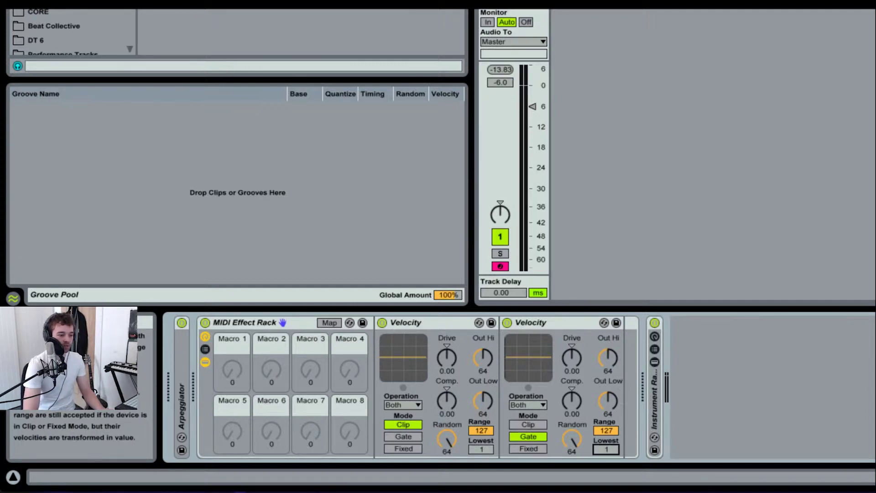
{"action": "right_click", "coordinate": [607, 435]}
{"action": "left_click", "coordinate": [652, 345]}
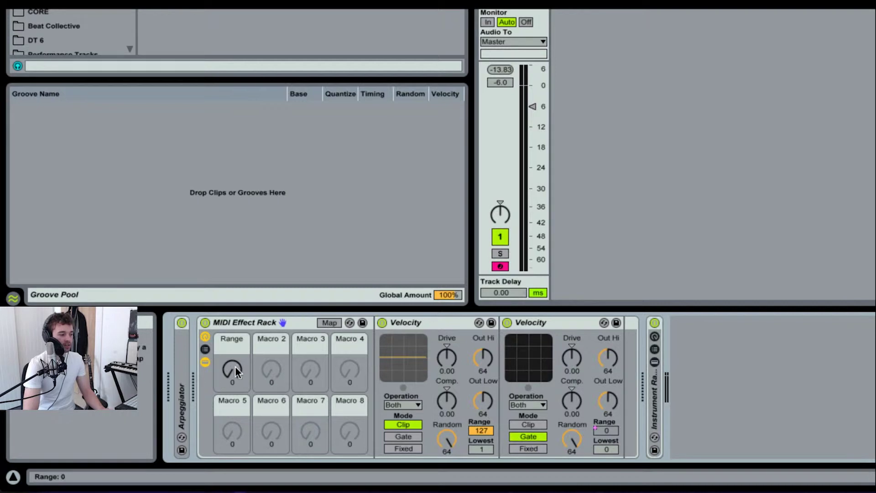
- Sweep the Range macro up and down to audition it, leaving it at 37
{"action": "mouse_move", "coordinate": [235, 366]}
{"action": "left_mouse_down"}
{"action": "mouse_move", "coordinate": [234, 330]}
{"action": "mouse_move", "coordinate": [234, 365]}
{"action": "left_mouse_up"}
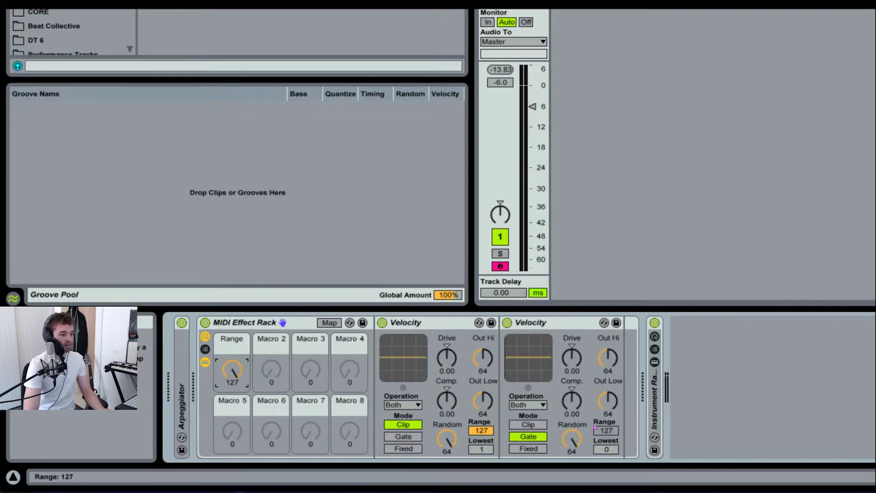
{"action": "mouse_move", "coordinate": [231, 363]}
{"action": "left_mouse_down"}
{"action": "mouse_move", "coordinate": [231, 402]}
{"action": "mouse_move", "coordinate": [232, 369]}
{"action": "left_mouse_up"}
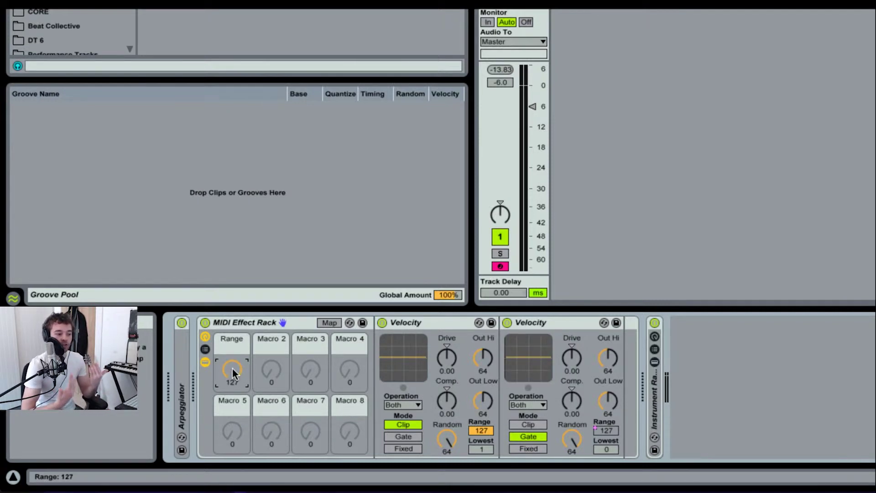
{"action": "mouse_move", "coordinate": [232, 369]}
{"action": "left_mouse_down"}
{"action": "mouse_move", "coordinate": [232, 425]}
{"action": "mouse_move", "coordinate": [232, 372]}
{"action": "left_mouse_up"}
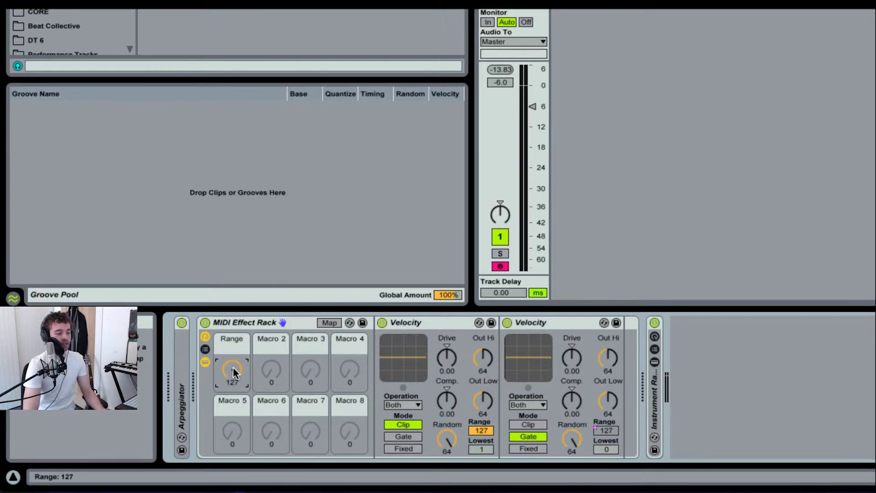
{"action": "left_click_drag", "start_coordinate": [233, 368], "coordinate": [234, 409]}
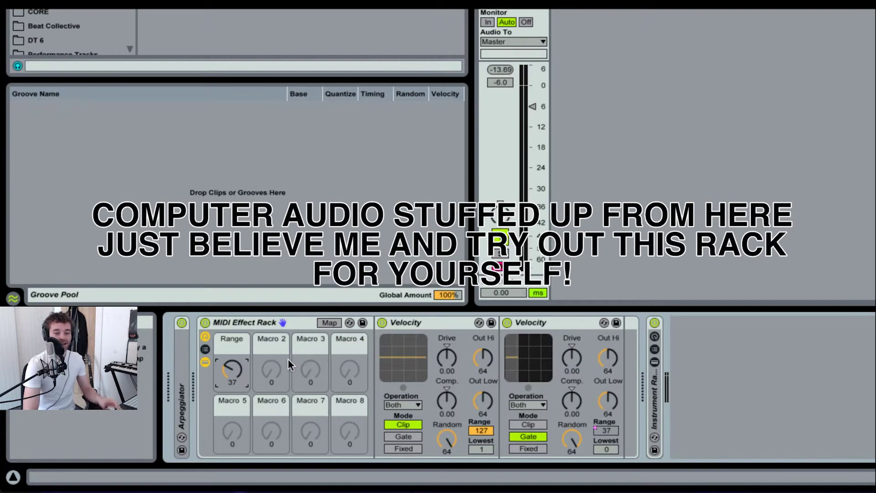
- Map the Gate Velocity's Random amount to the rack's second macro, Random, then begin mapping Out Hi
{"action": "right_click", "coordinate": [575, 437]}
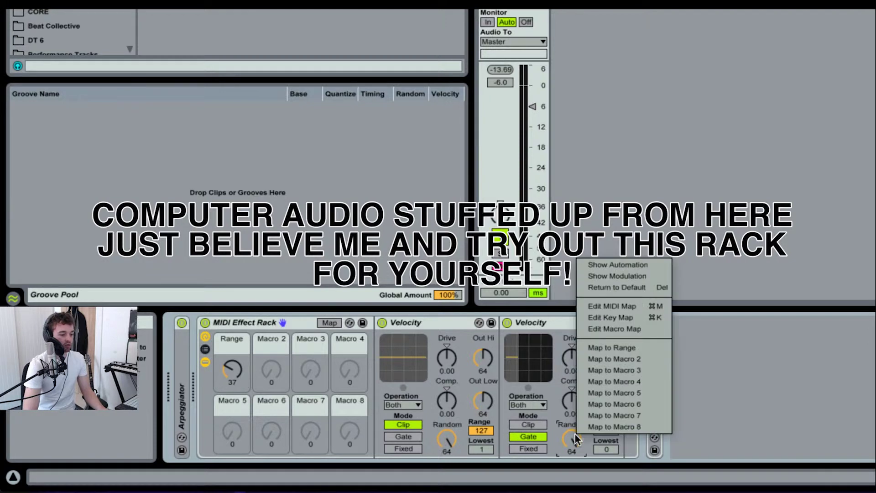
{"action": "left_click", "coordinate": [643, 358]}
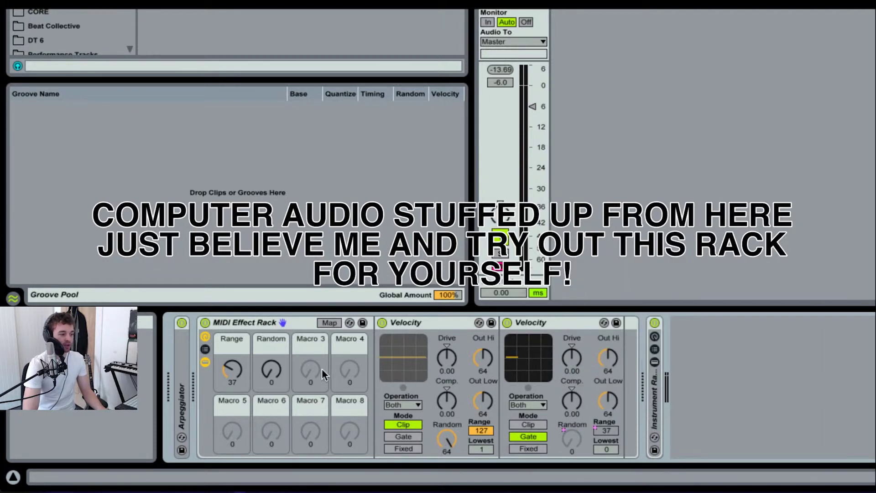
{"action": "left_click", "coordinate": [276, 372]}
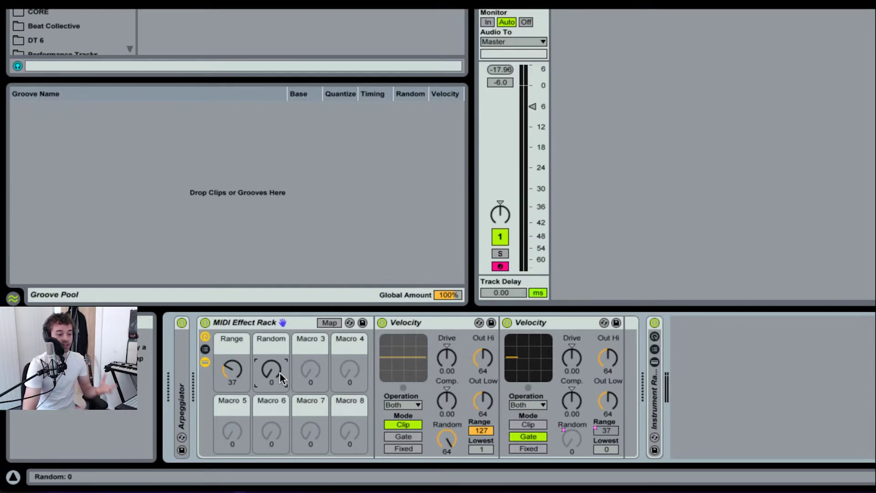
{"action": "right_click", "coordinate": [610, 364]}
- Map the second Velocity's Out Hi and Out Low to the third macro, set to 64
{"action": "left_click", "coordinate": [669, 300]}
{"action": "right_click", "coordinate": [614, 390]}
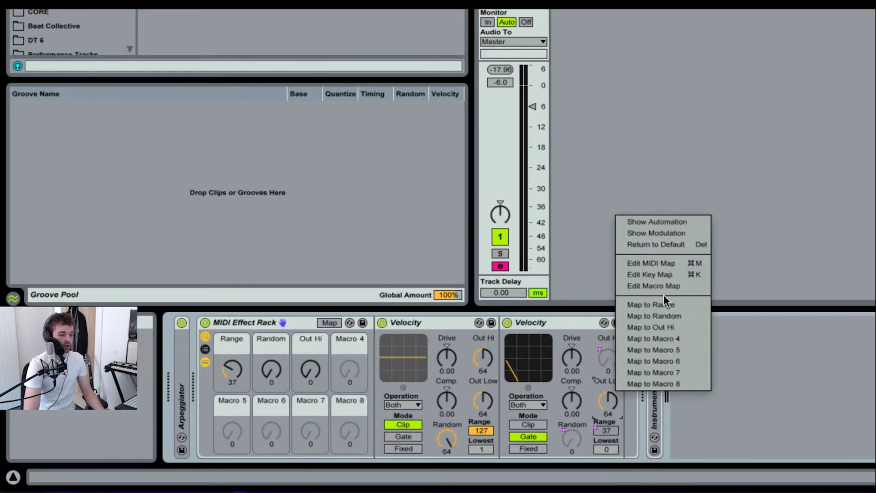
{"action": "left_click", "coordinate": [664, 304]}
{"action": "type", "text": "64"}
{"action": "key", "text": "Return"}
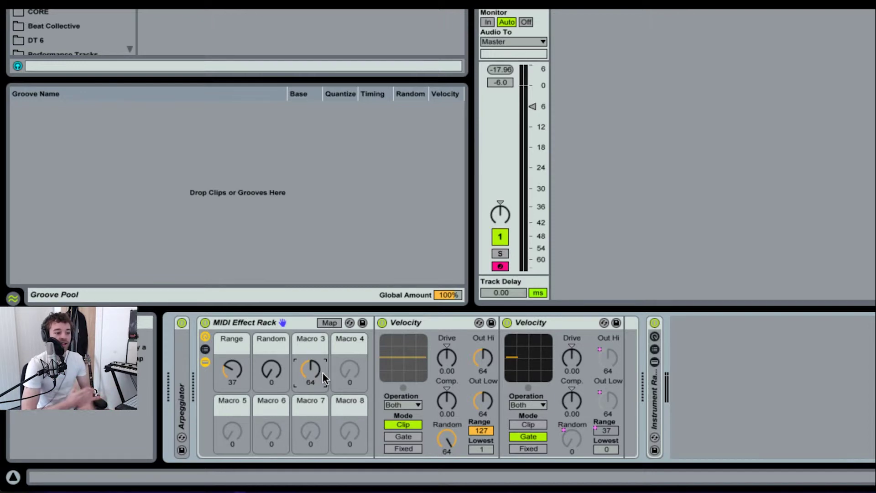
- Play and test the macros, returning Random to 0, then hide the rack's devices
{"action": "key", "text": "space"}
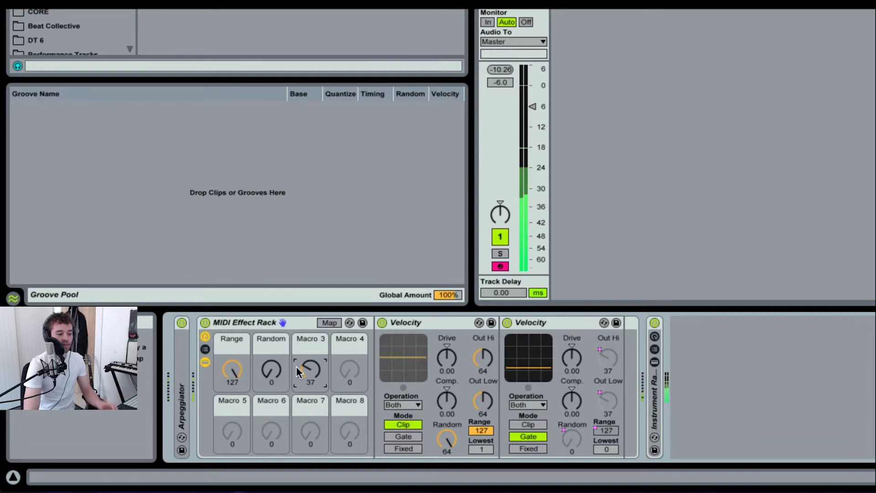
{"action": "left_click_drag", "start_coordinate": [270, 371], "coordinate": [269, 354]}
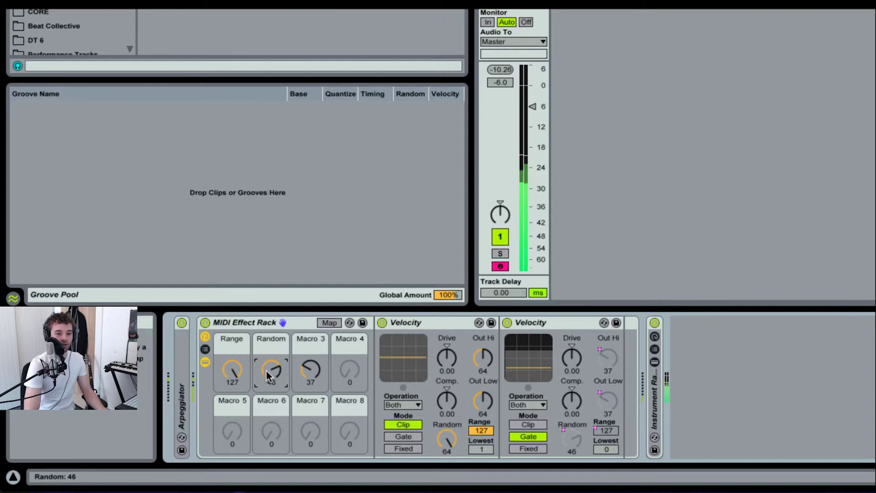
{"action": "left_click", "coordinate": [321, 367]}
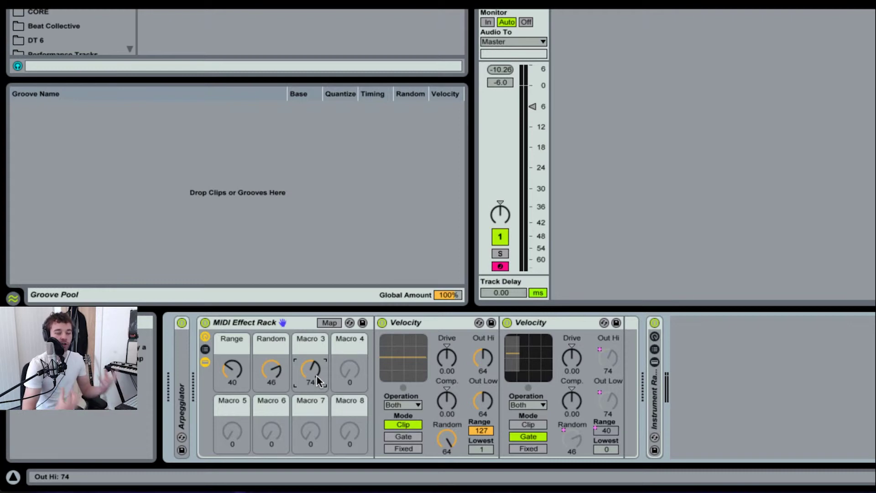
{"action": "left_click_drag", "start_coordinate": [271, 370], "coordinate": [271, 401]}
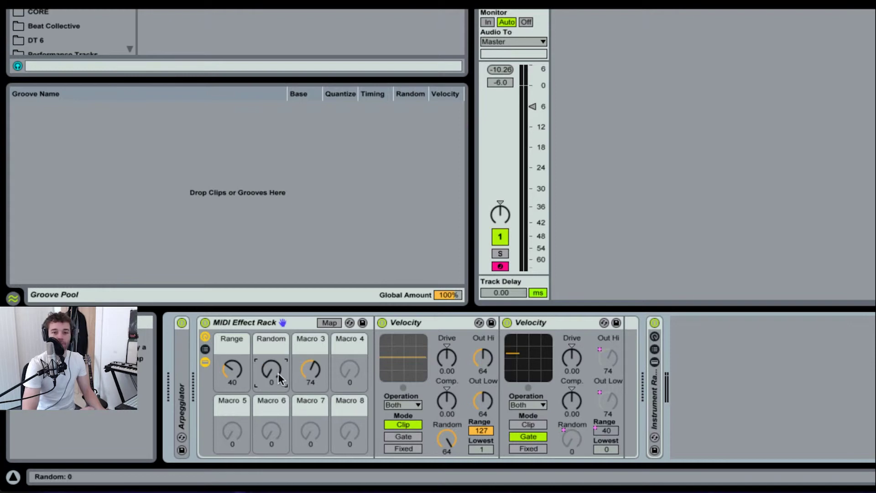
{"action": "left_click", "coordinate": [205, 362]}
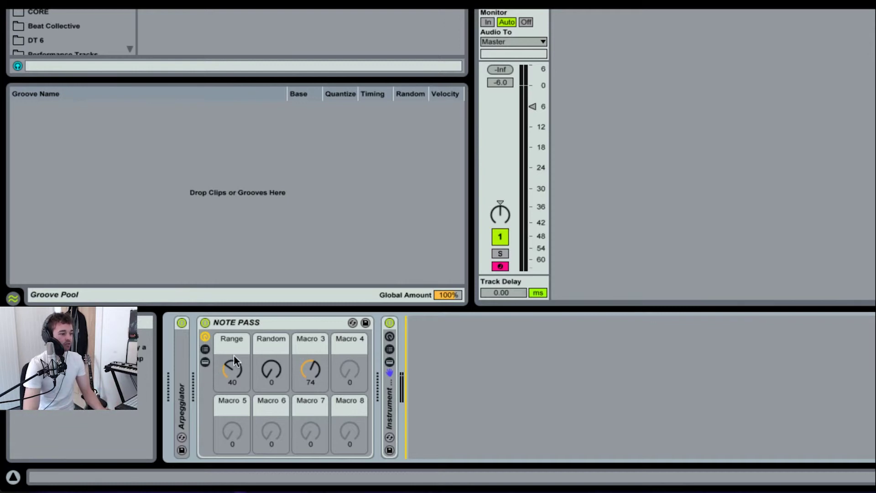
- Rename the Range macro to 'Note Pass'
{"action": "left_click", "coordinate": [309, 347]}
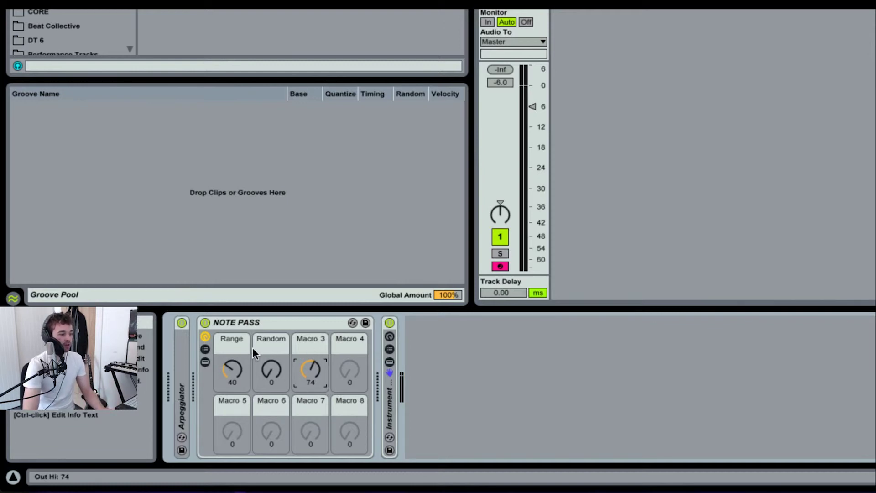
{"action": "left_click", "coordinate": [240, 361]}
{"action": "key", "text": "ctrl+r"}
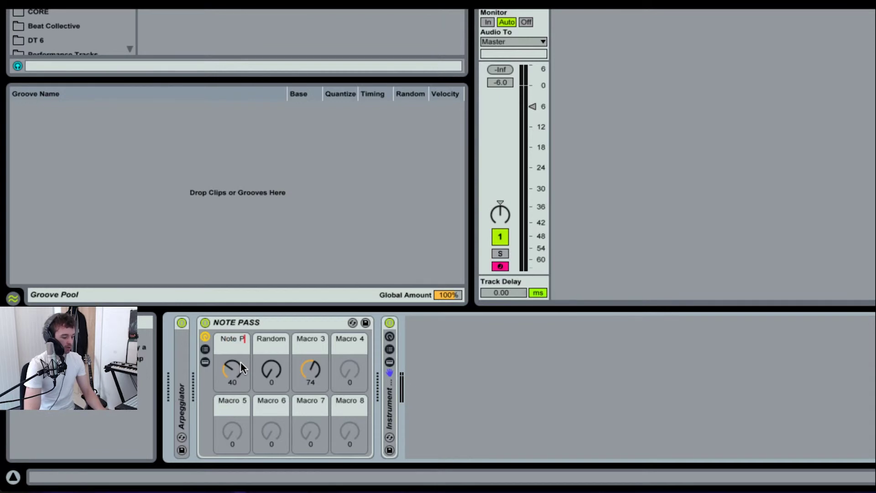
{"action": "type", "text": "Note Pass"}
{"action": "key", "text": "Return"}
- Rename the third macro to 'Avg. Velocity'
{"action": "left_click", "coordinate": [274, 363]}
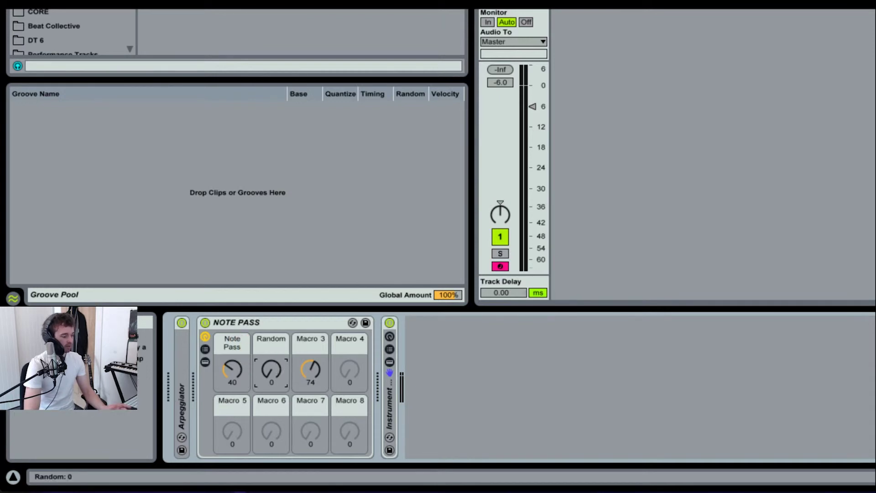
{"action": "left_click", "coordinate": [306, 363]}
{"action": "key", "text": "ctrl+r"}
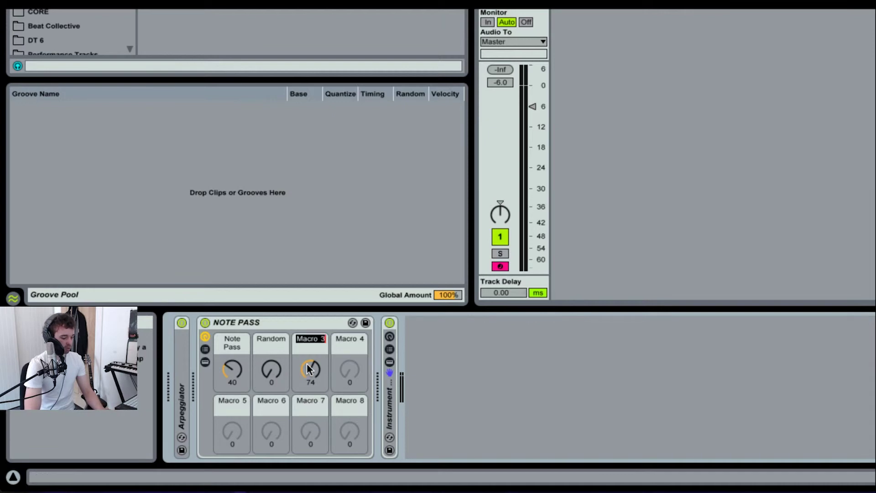
{"action": "type", "text": "Avg. Vel"}
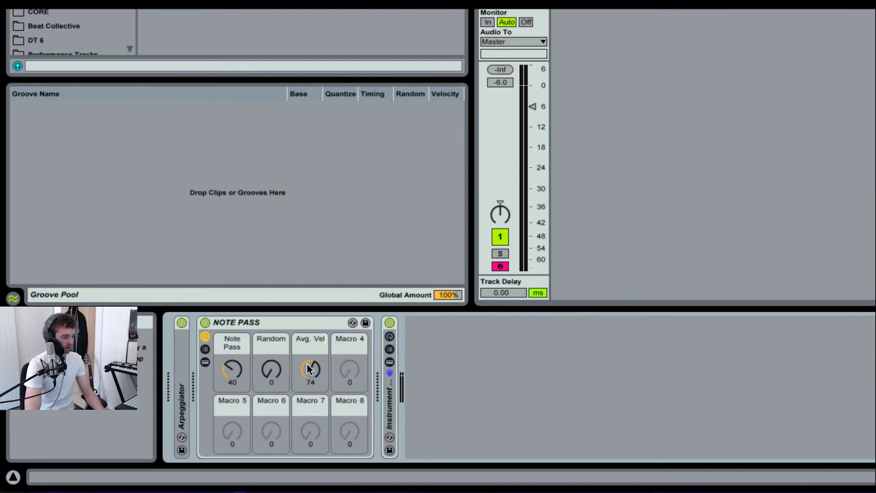
{"action": "type", "text": "ocity"}
{"action": "key", "text": "Return"}
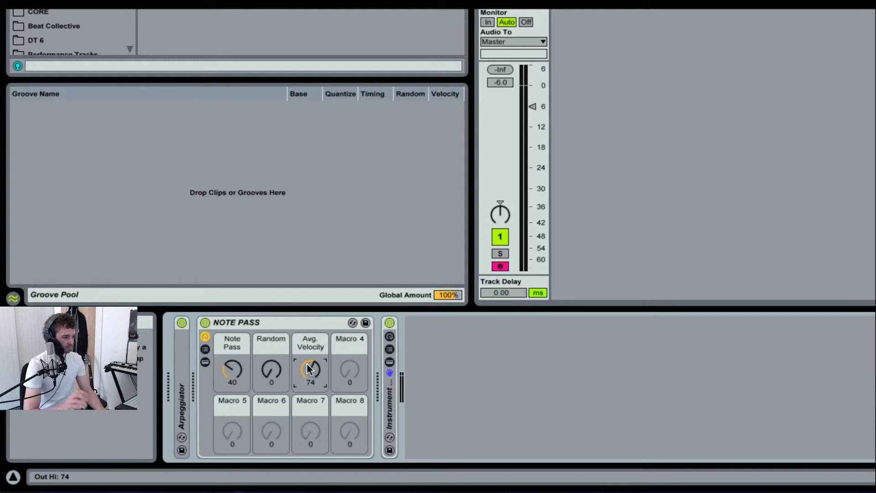
- Adjust Avg. Velocity, then reset and raise the Note Pass macro
{"action": "left_click_drag", "start_coordinate": [310, 370], "coordinate": [310, 375]}
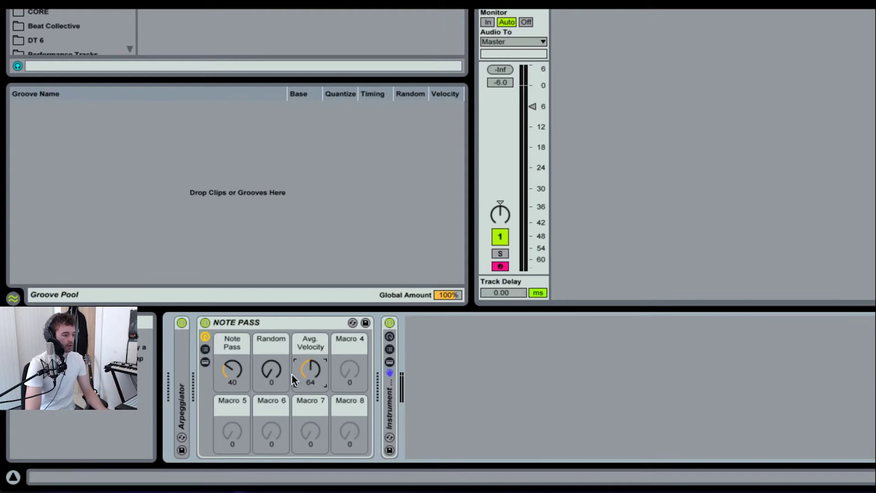
{"action": "left_click", "coordinate": [232, 368]}
{"action": "key", "text": "Delete"}
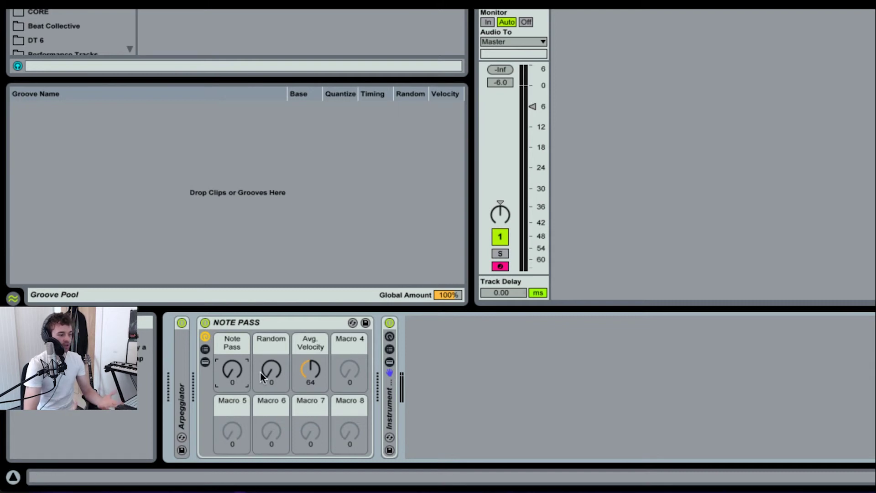
{"action": "left_click_drag", "start_coordinate": [229, 370], "coordinate": [229, 343]}
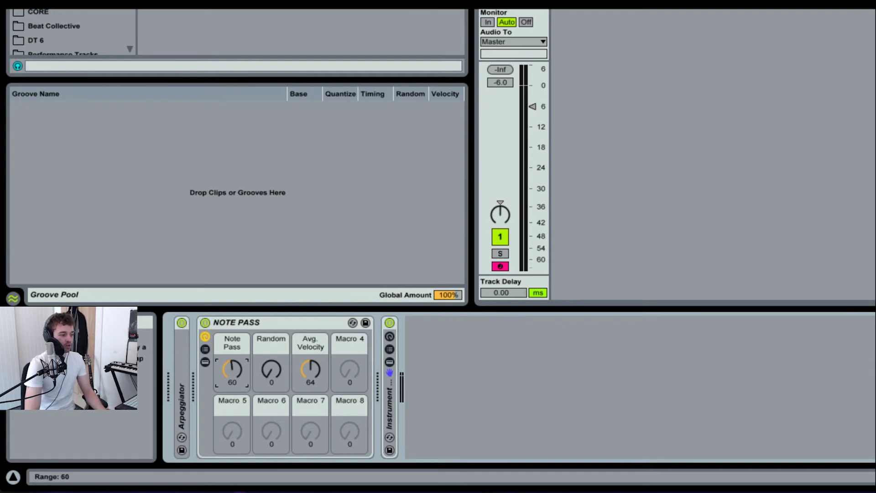
{"action": "left_click", "coordinate": [261, 365]}
- Set Random to 64 and save the rack as the NOTE PASS.adg preset in the User Library
{"action": "left_click_drag", "start_coordinate": [272, 363], "coordinate": [272, 334]}
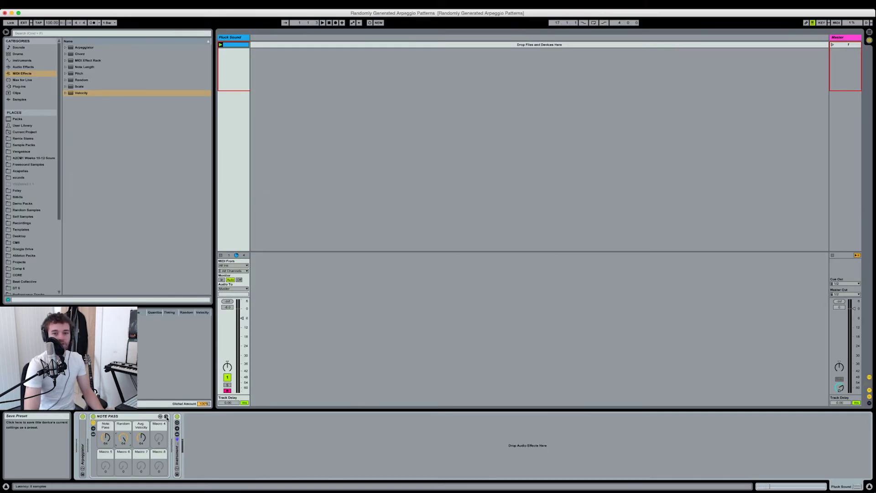
{"action": "left_click", "coordinate": [167, 417]}
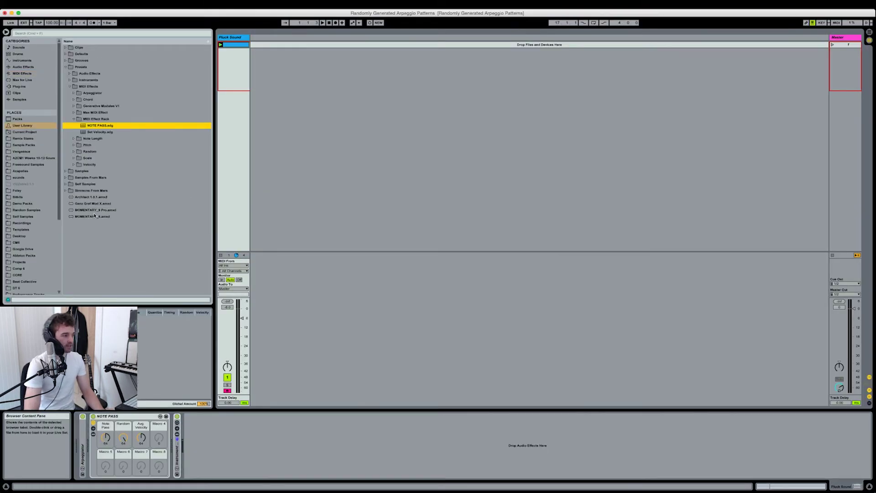